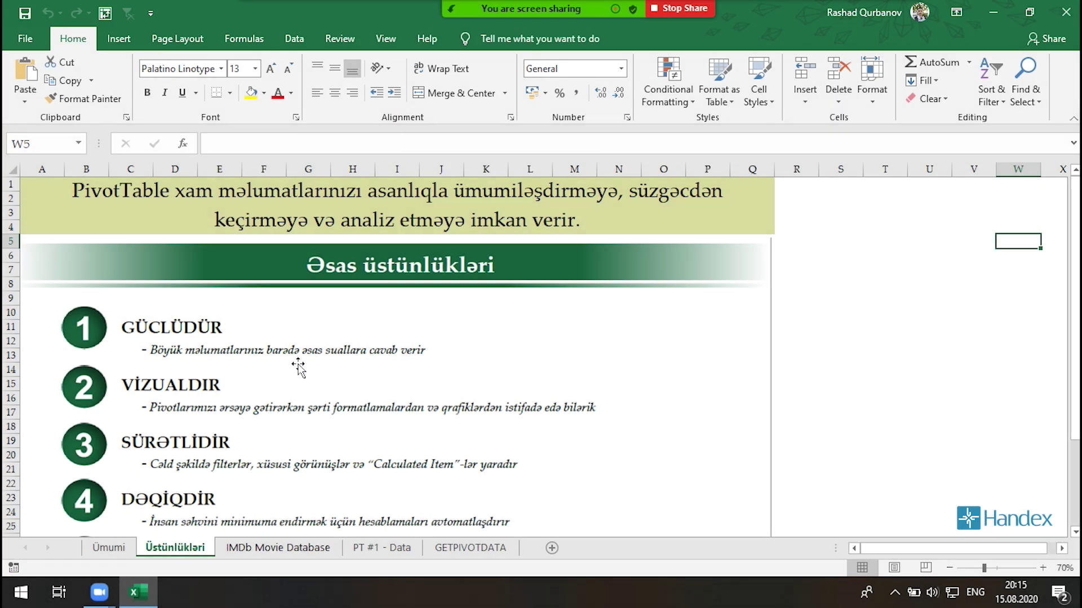
# Browse the Ümumi employee table, selecting rows 30 to 59 and the row 7 department cell
pyautogui.click(94, 549)
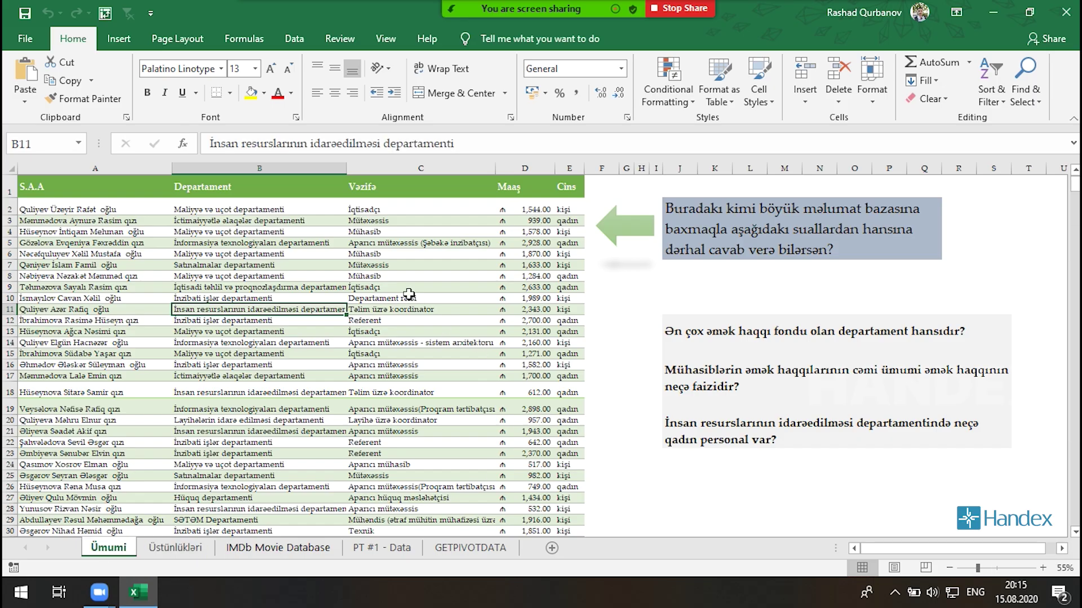
pyautogui.moveTo(69, 188)
pyautogui.mouseDown()
pyautogui.moveTo(513, 573)
pyautogui.moveTo(473, 506)
pyautogui.mouseUp()
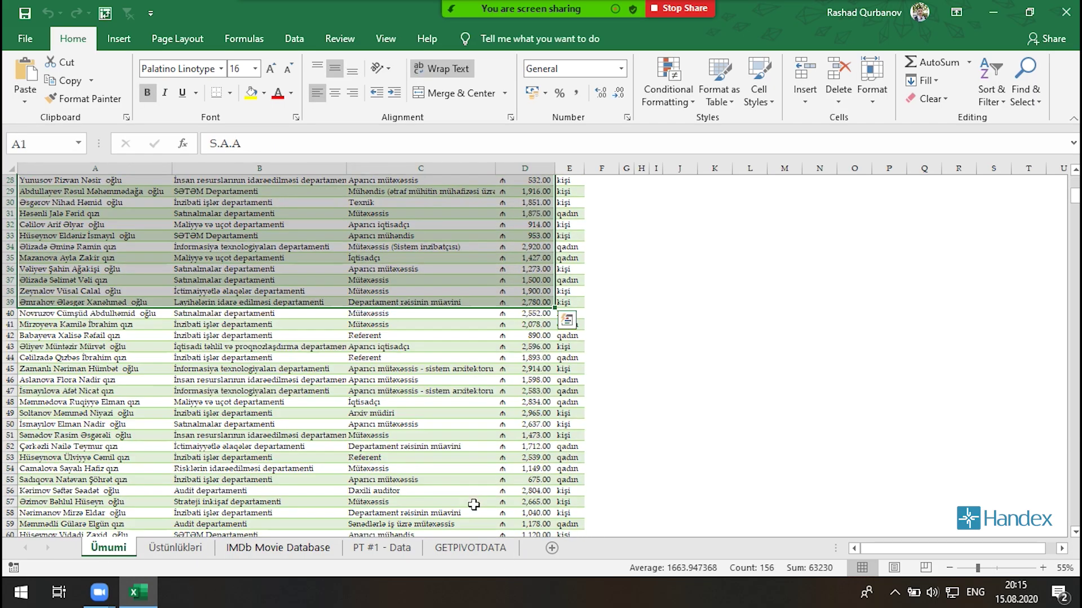
pyautogui.moveTo(553, 525); pyautogui.dragTo(169, 203)
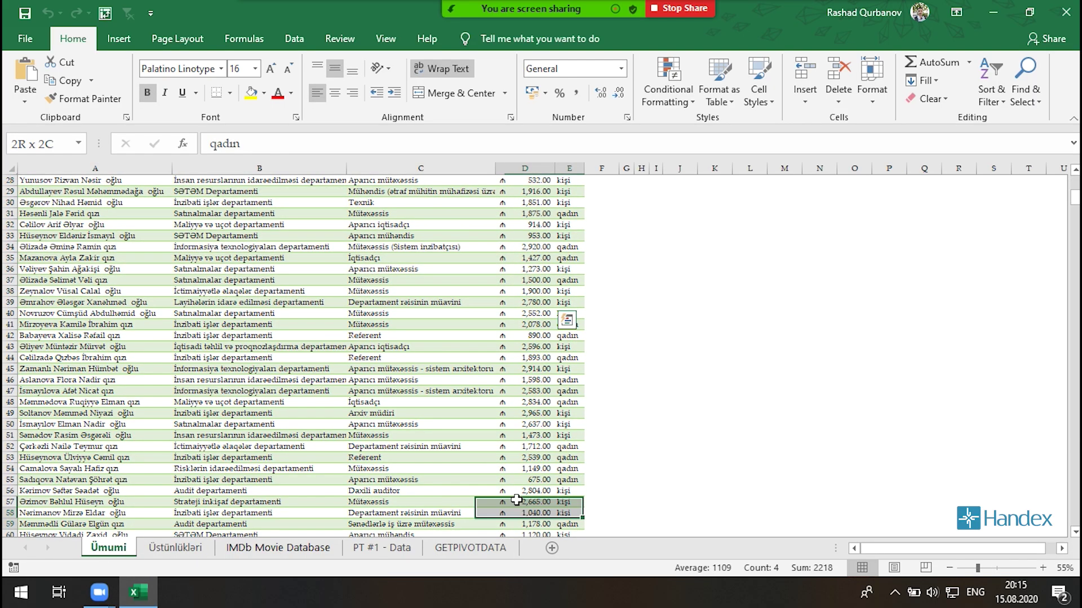
pyautogui.scroll(9, 169, 246)
pyautogui.click(181, 265)
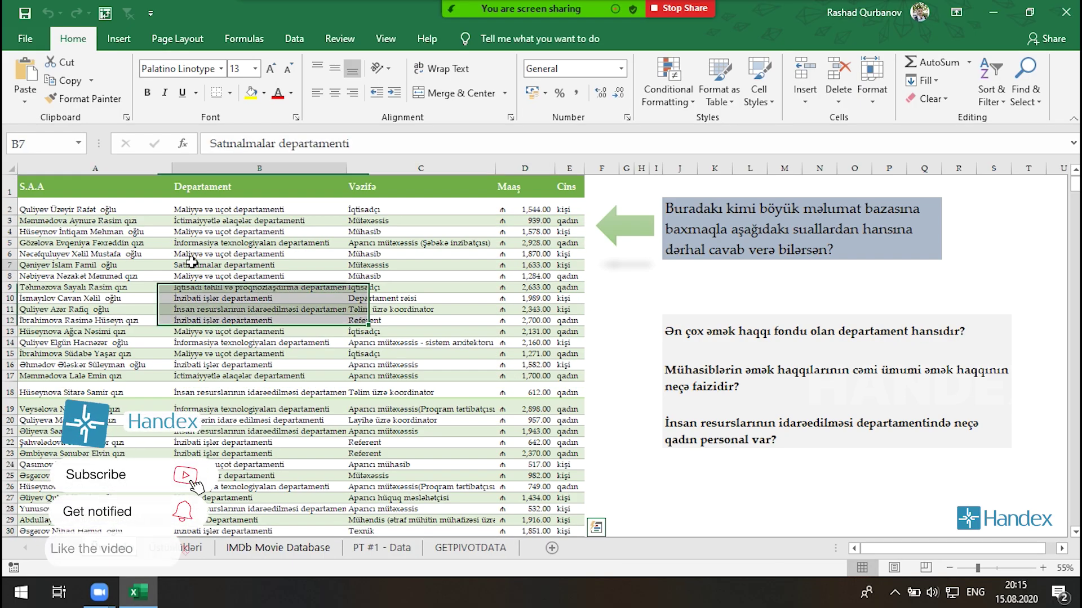
pyautogui.scroll(1, 769, 524)
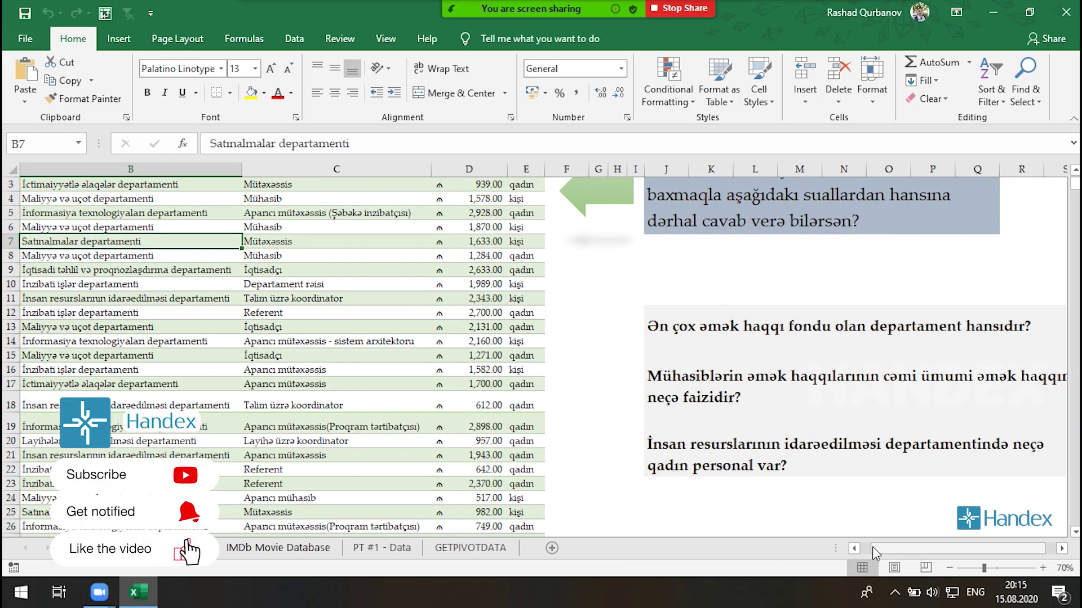
pyautogui.hscroll(-1, 129, 249)
pyautogui.scroll(1, 128, 250)
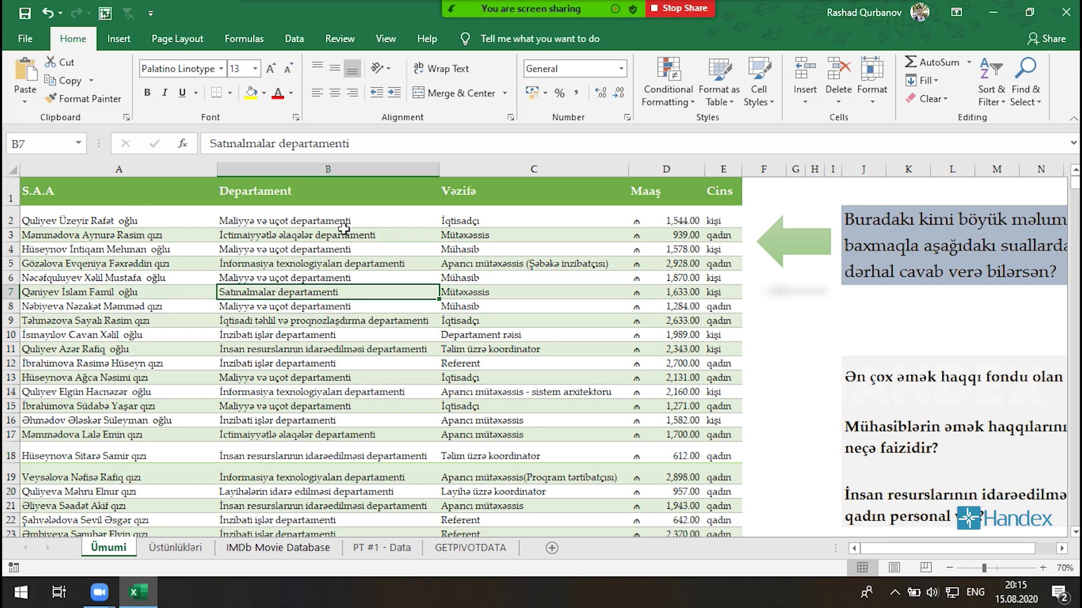
# Compare the Üstünlükləri PivotTable advantages sheet with the Ümumi data, ending on Ümumi
pyautogui.click(176, 547)
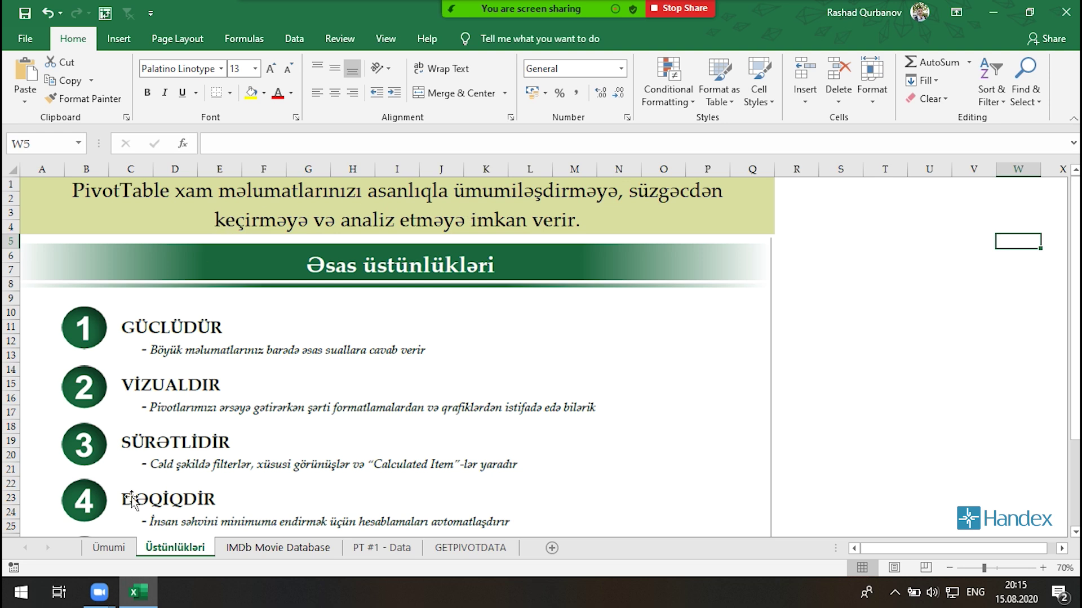
pyautogui.click(108, 547)
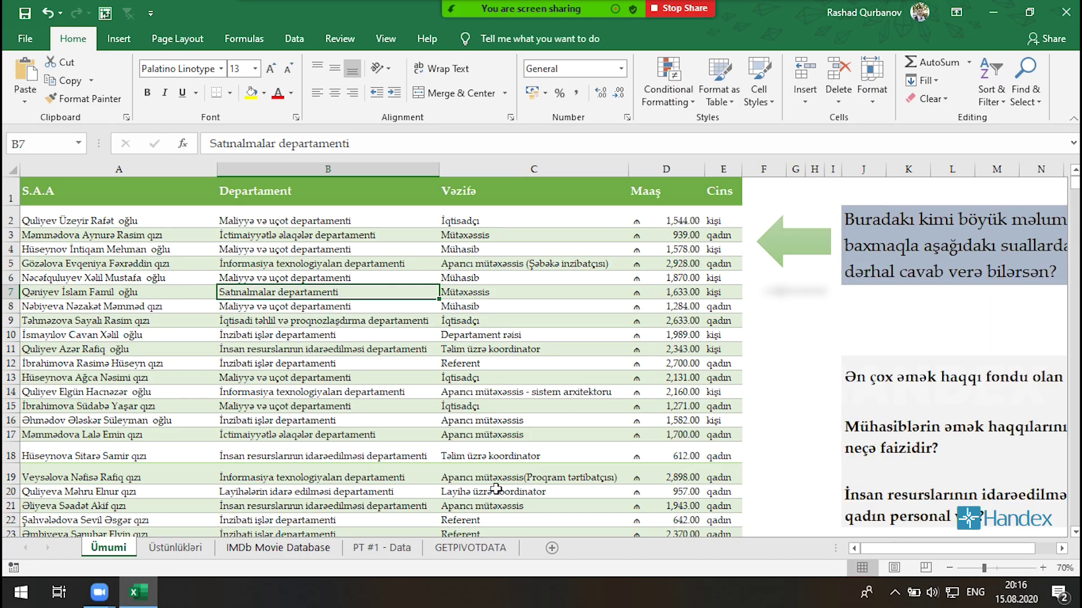
pyautogui.click(176, 549)
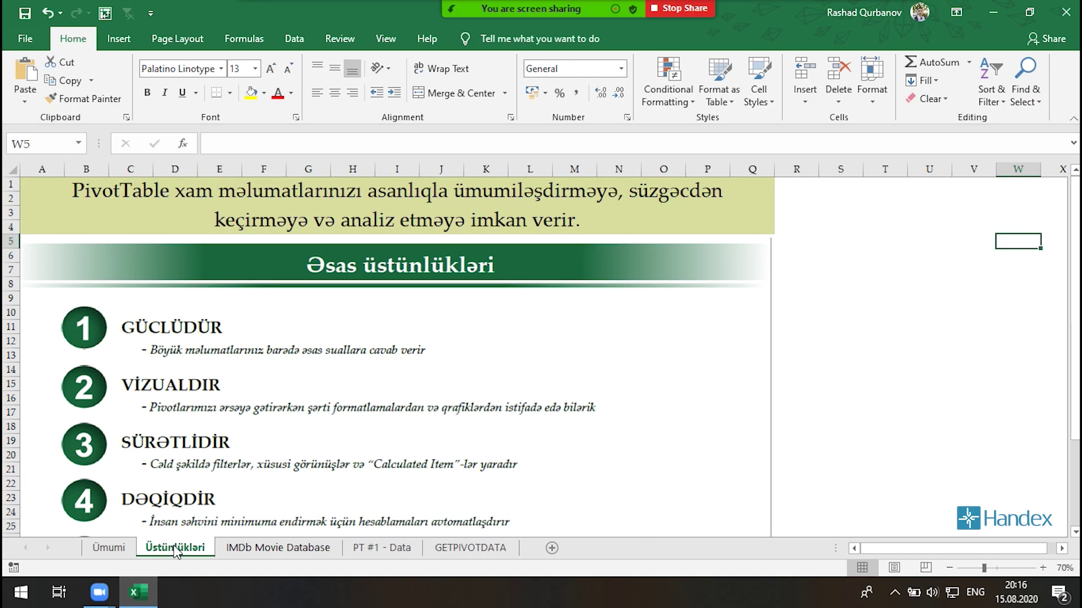
pyautogui.moveTo(1075, 232); pyautogui.dragTo(1075, 242)
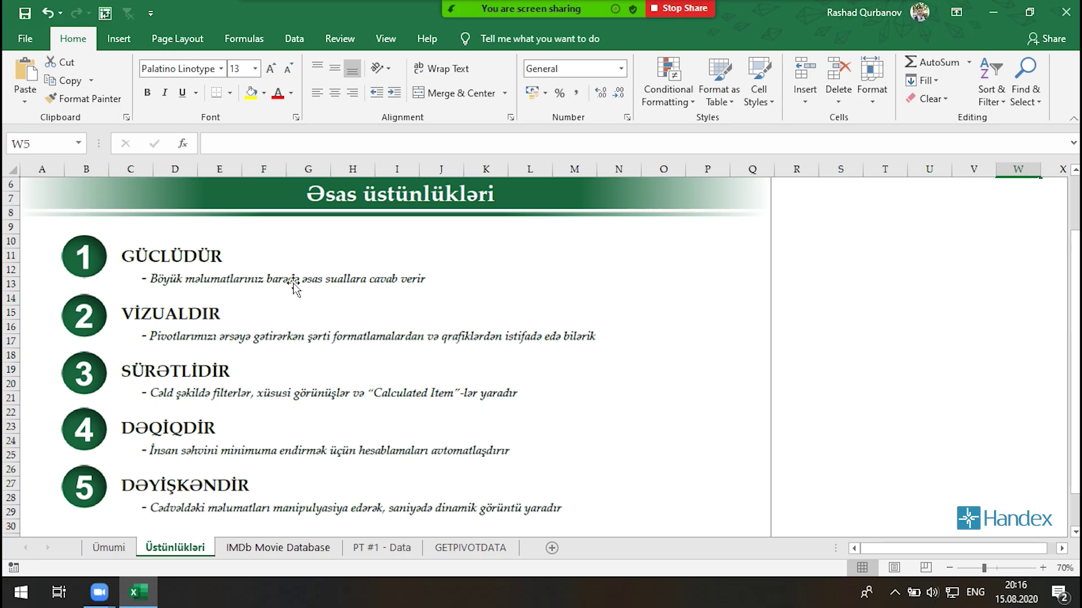
pyautogui.click(108, 548)
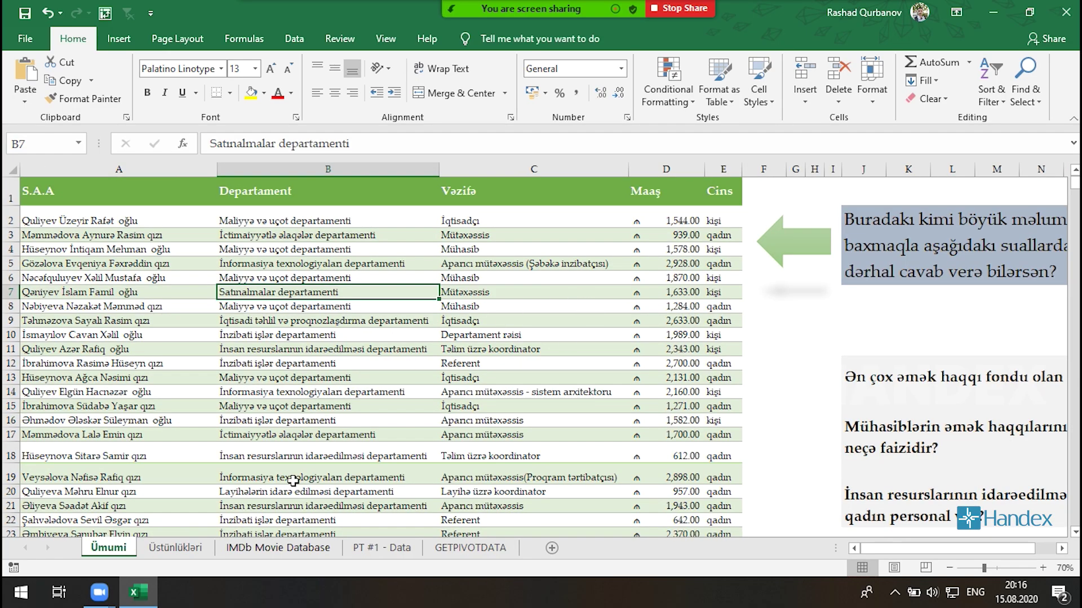
# Highlight the column B department values (B2:B21) and the largest-salary-fund question, then view Üstünlükləri
pyautogui.moveTo(355, 220); pyautogui.dragTo(334, 545)
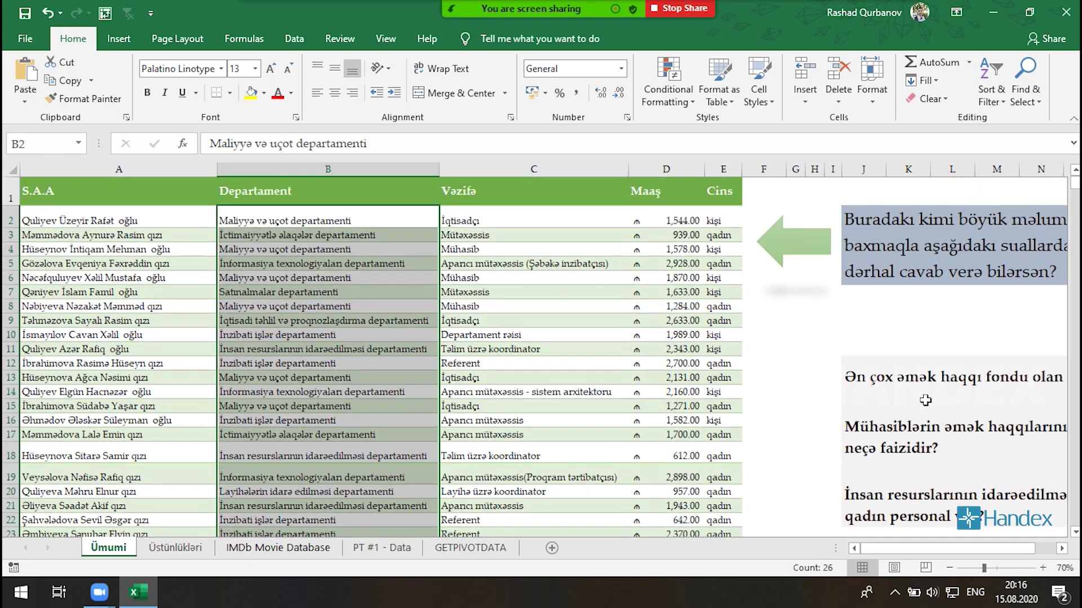
pyautogui.click(930, 389)
pyautogui.moveTo(906, 546)
pyautogui.mouseDown()
pyautogui.moveTo(951, 551)
pyautogui.moveTo(875, 549)
pyautogui.mouseUp()
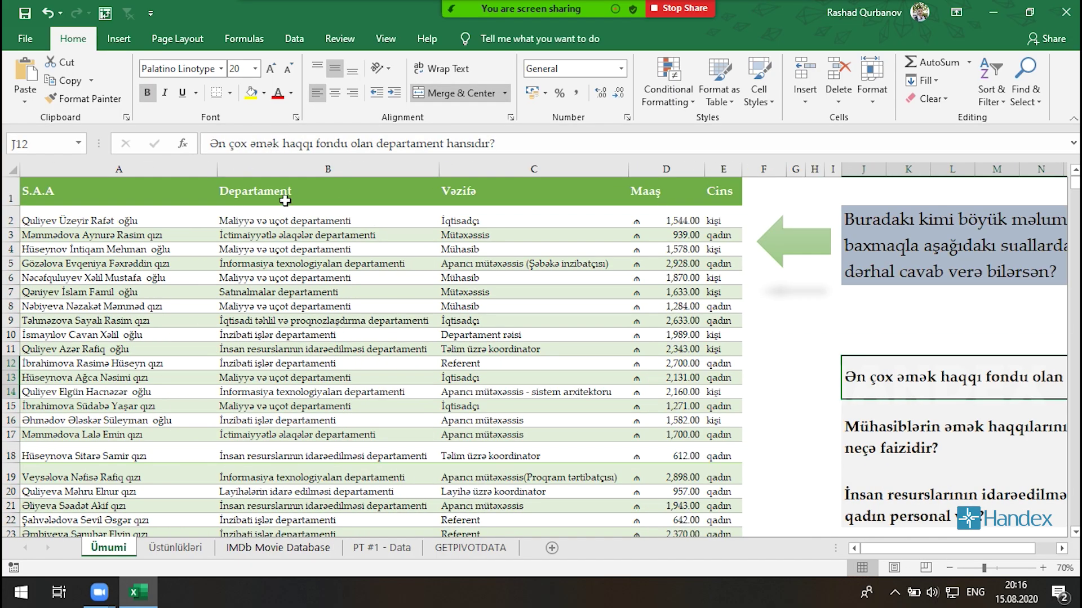
pyautogui.moveTo(309, 210); pyautogui.dragTo(319, 455)
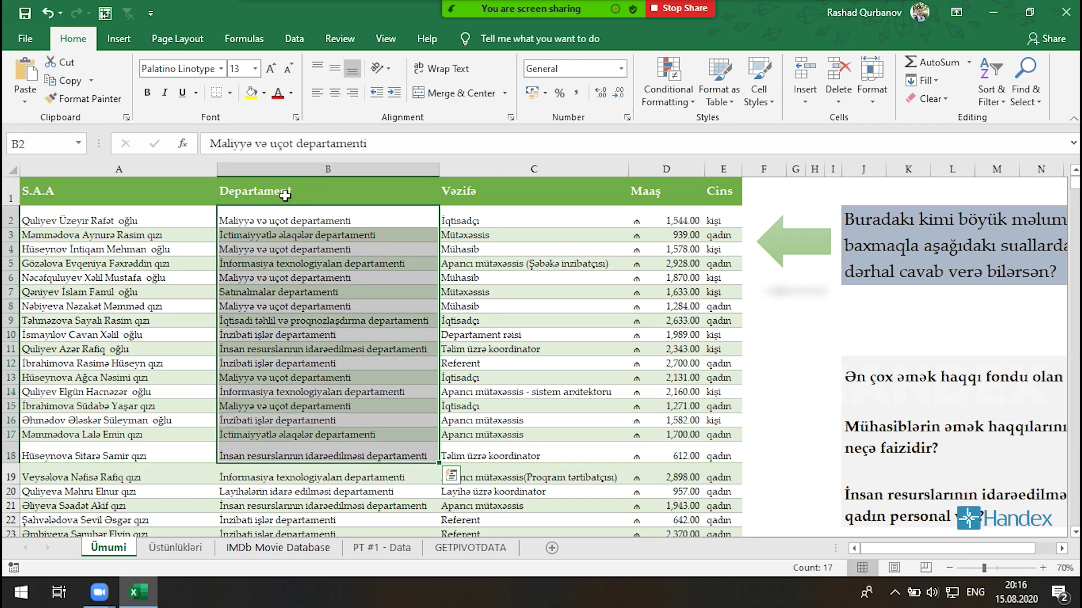
pyautogui.click(906, 386)
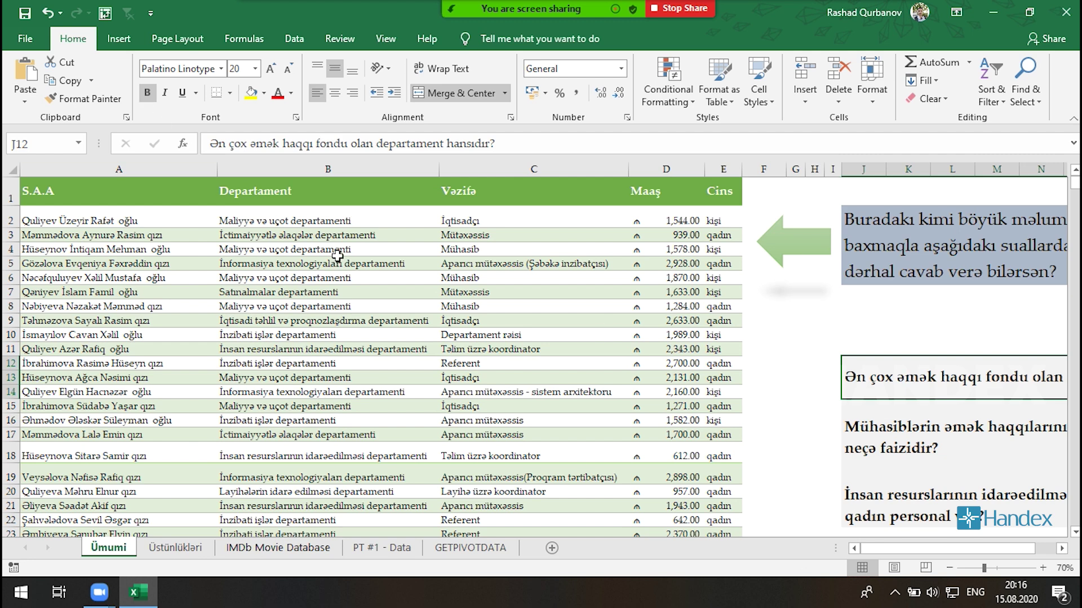
pyautogui.moveTo(338, 220); pyautogui.dragTo(294, 494)
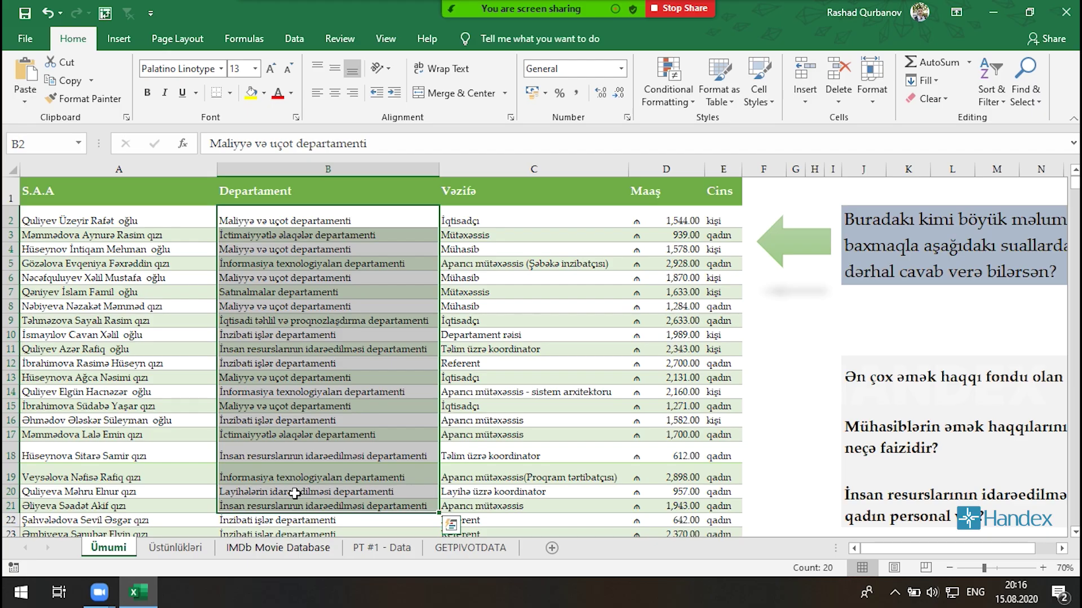
pyautogui.click(179, 550)
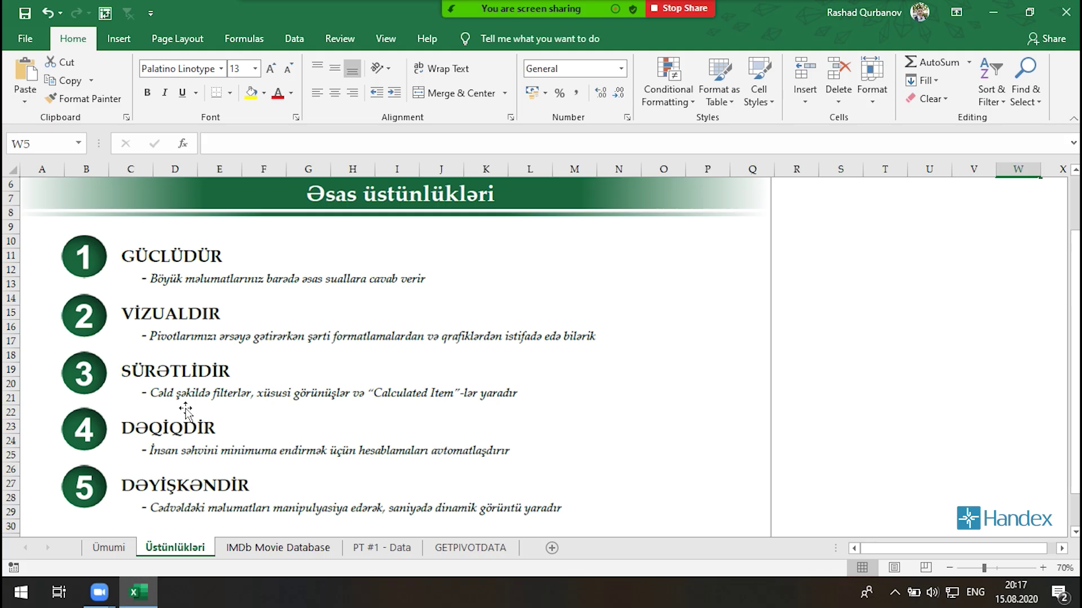
pyautogui.click(109, 548)
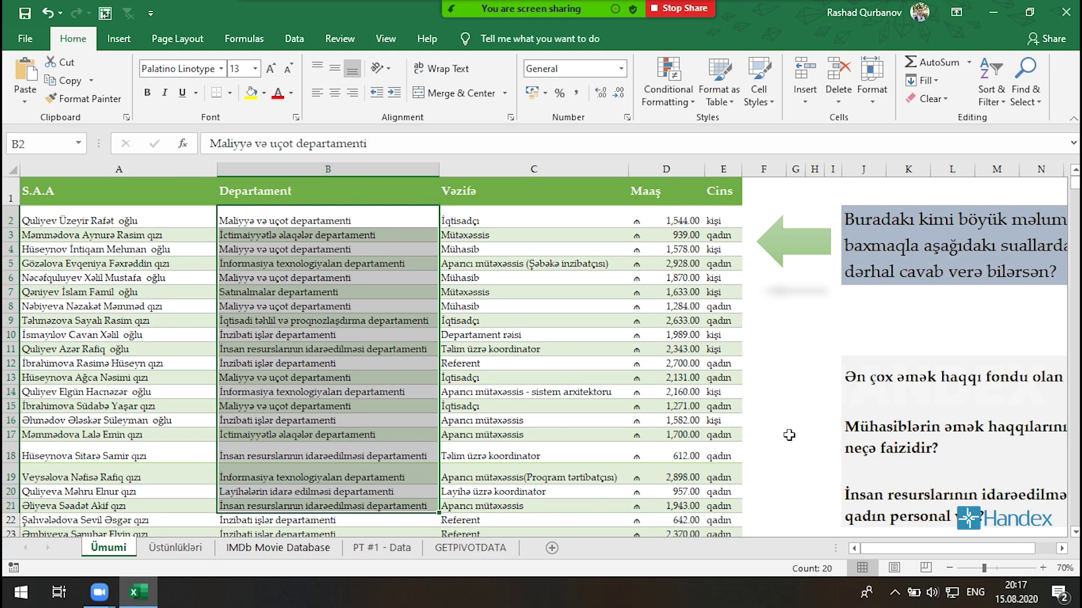
pyautogui.click(910, 380)
pyautogui.click(901, 501)
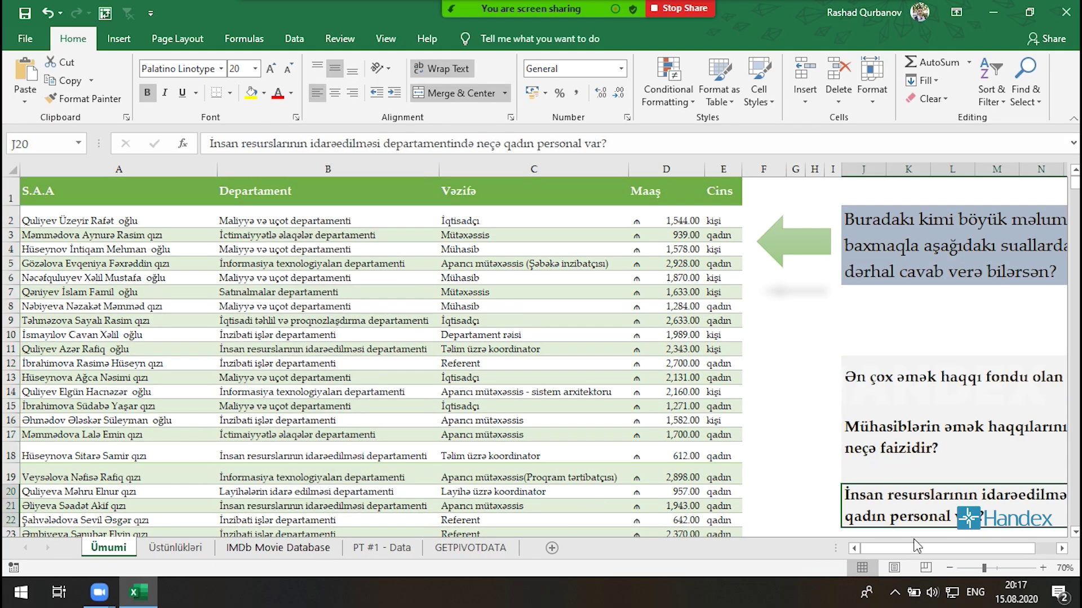
pyautogui.moveTo(924, 548); pyautogui.dragTo(939, 557)
pyautogui.hscroll(-2, 939, 558)
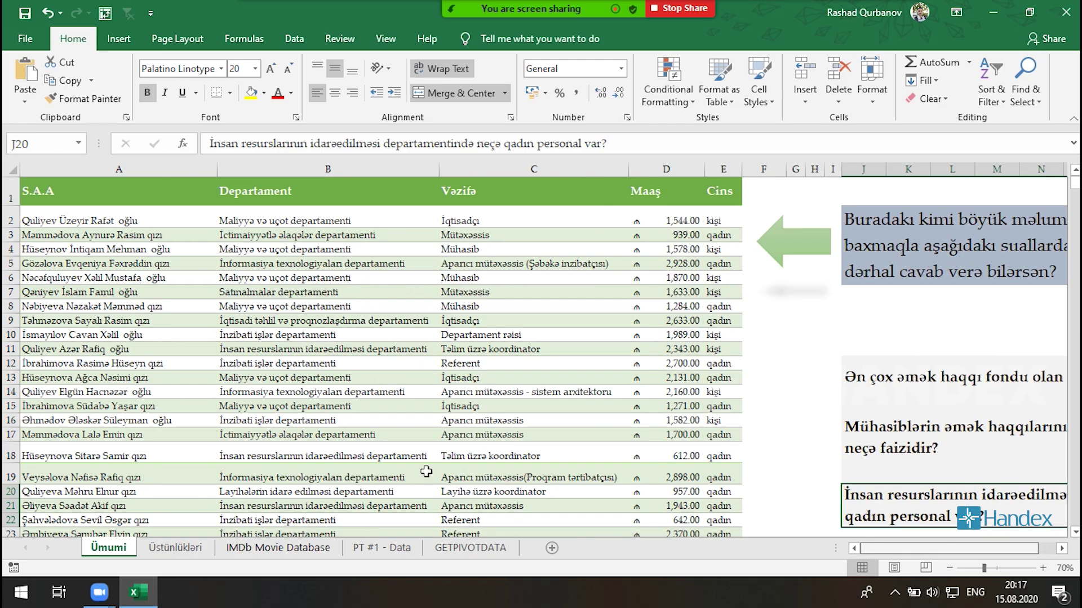
pyautogui.click(92, 223)
pyautogui.hotkey('ctrl', 'Down')
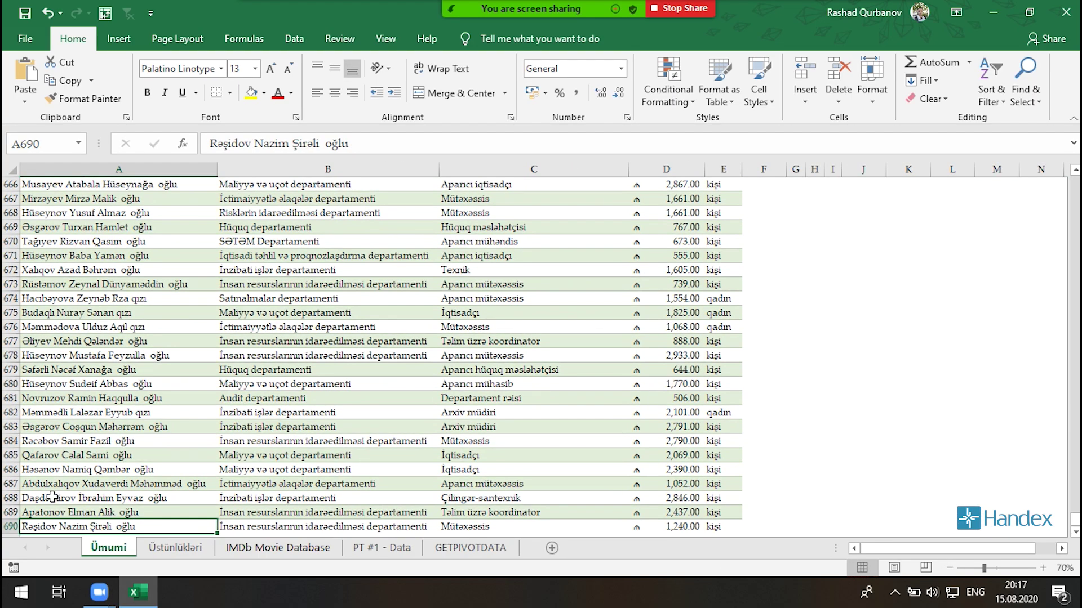
pyautogui.hotkey('ctrl', 'Up')
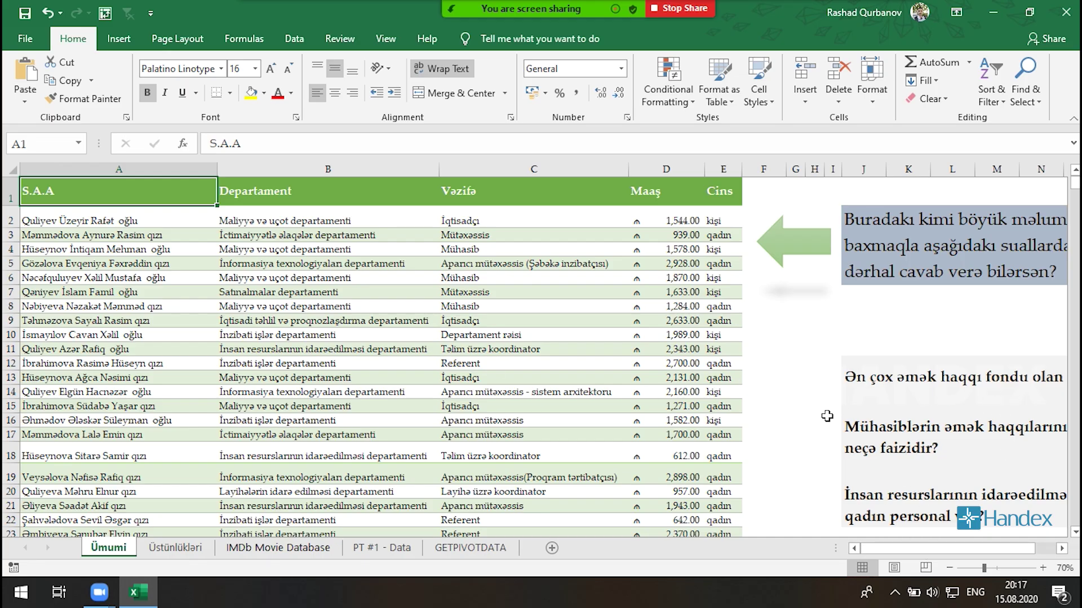
pyautogui.click(188, 549)
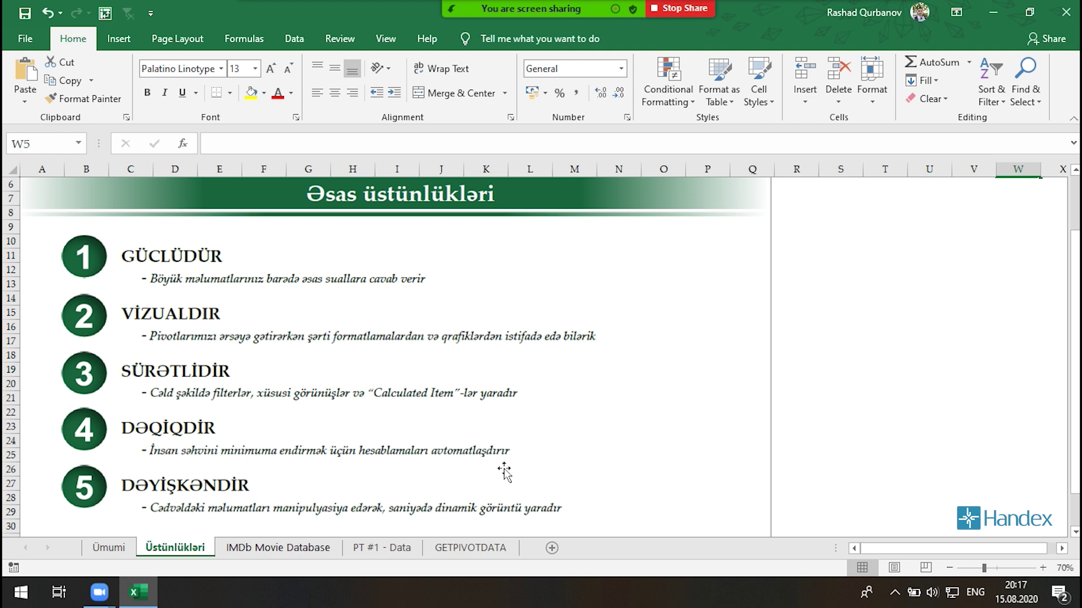
pyautogui.click(104, 549)
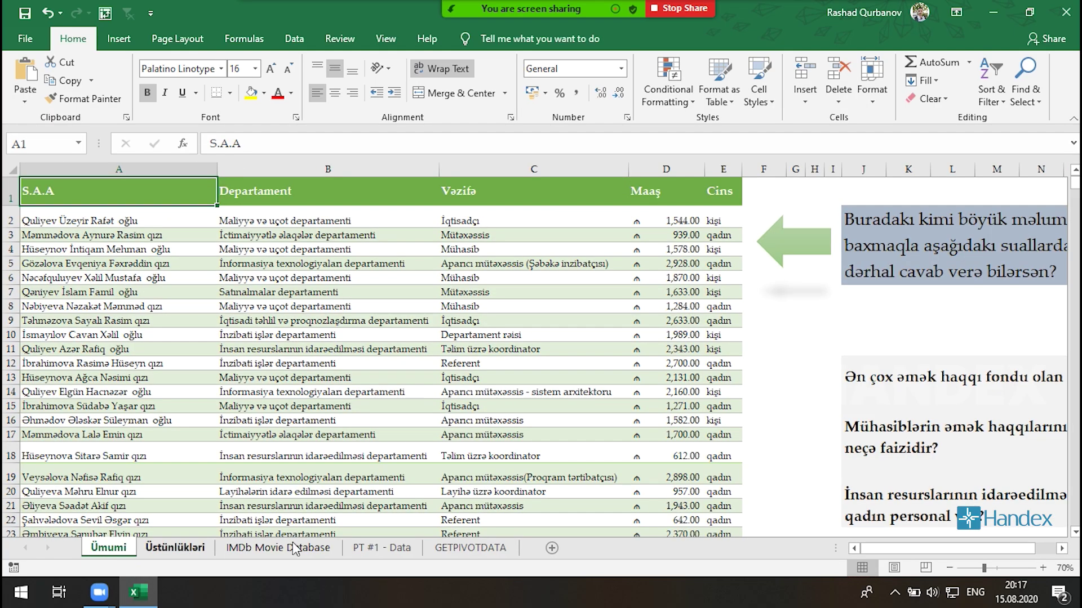
pyautogui.scroll(-2, 312, 445)
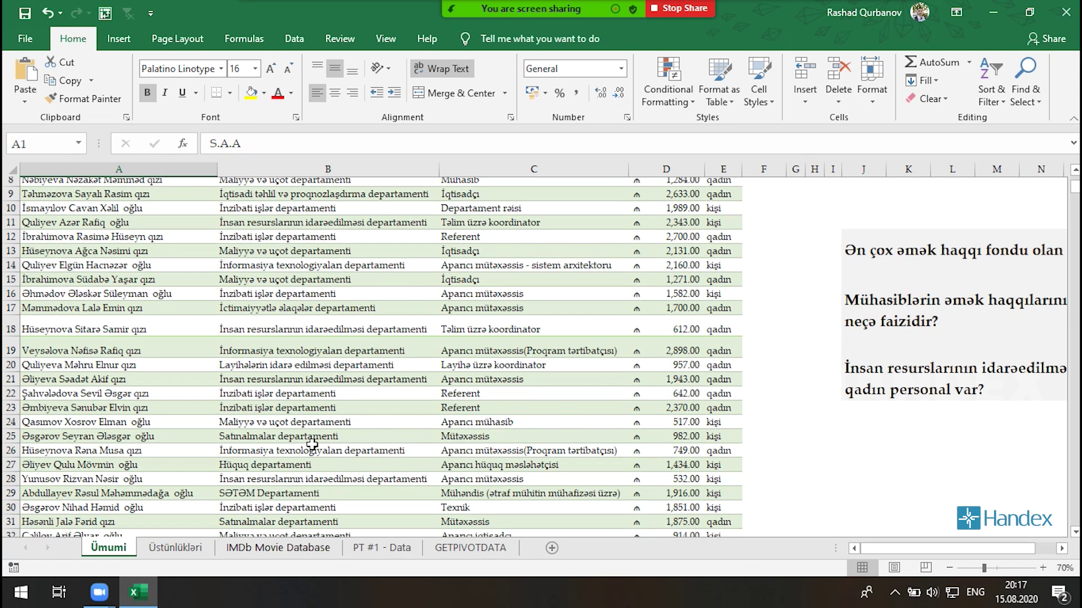
pyautogui.scroll(-5, 312, 445)
pyautogui.scroll(3, 361, 450)
pyautogui.scroll(6, 426, 466)
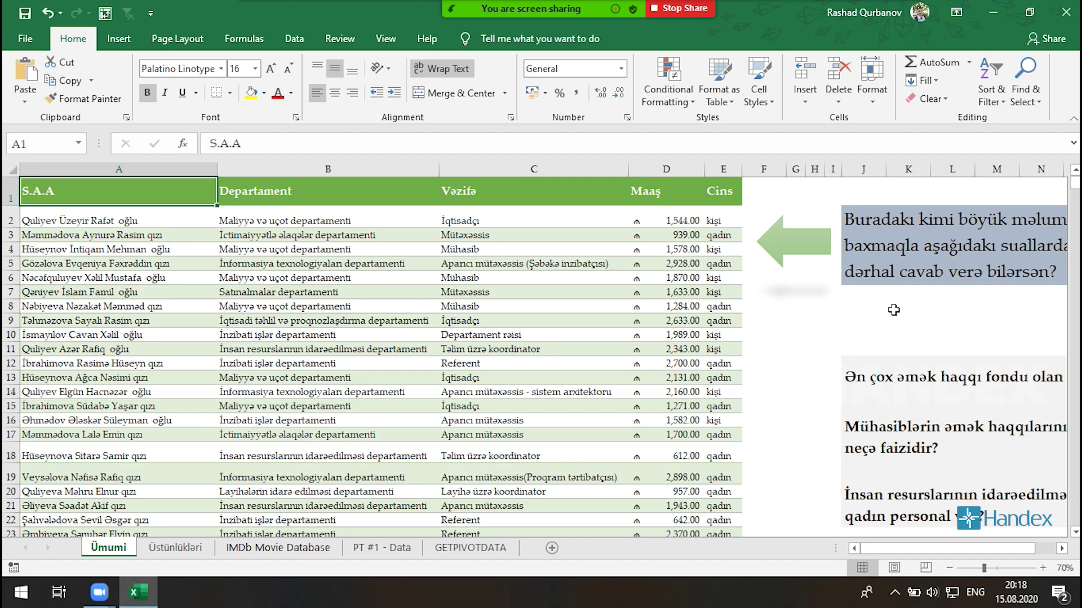
pyautogui.click(175, 549)
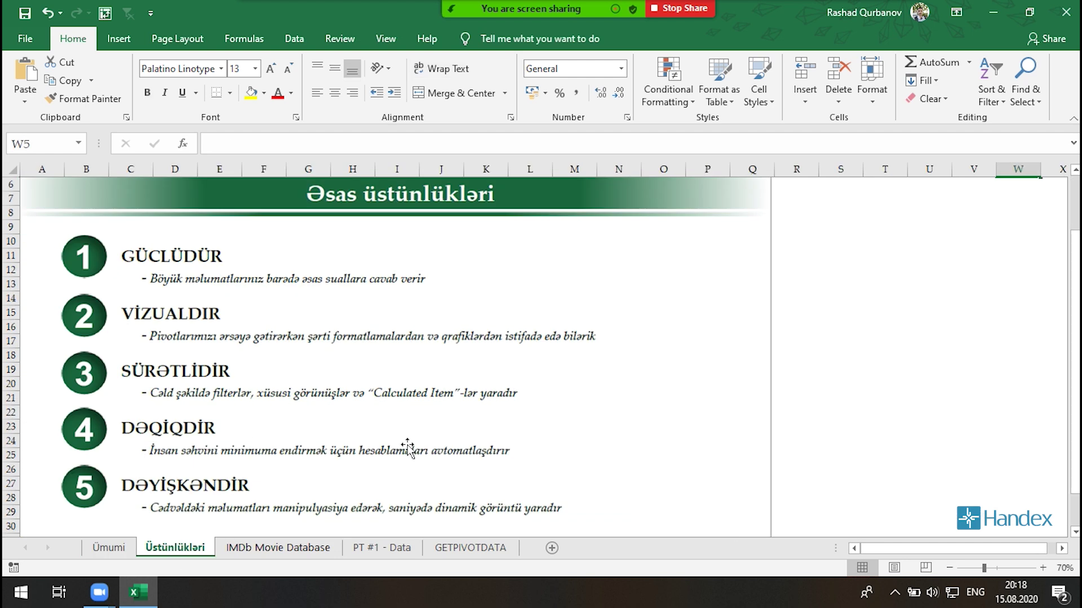
pyautogui.scroll(-2, 459, 414)
pyautogui.scroll(-1, 428, 388)
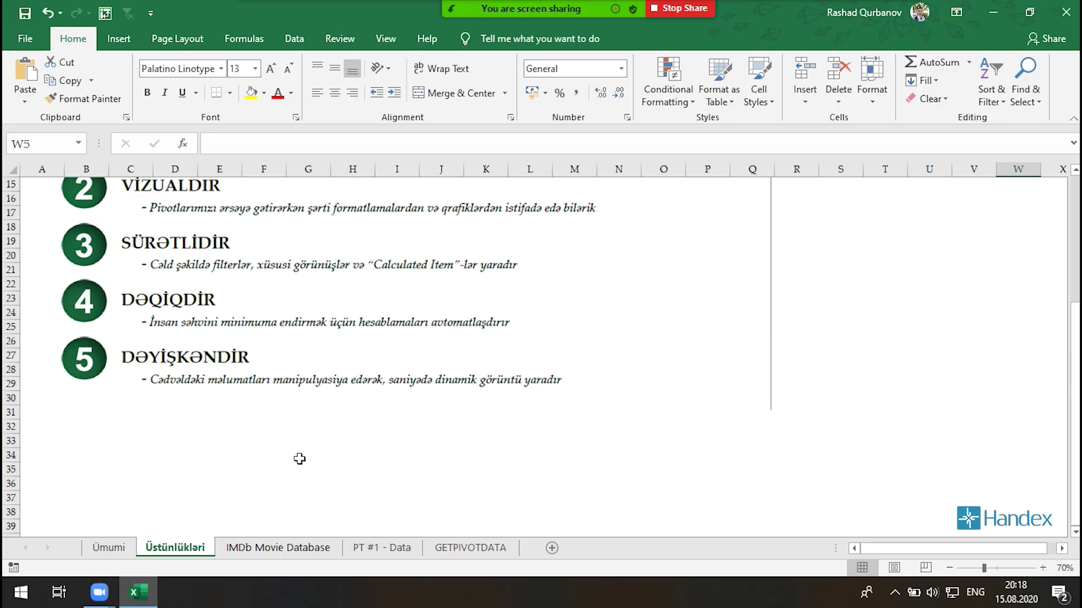
pyautogui.click(109, 547)
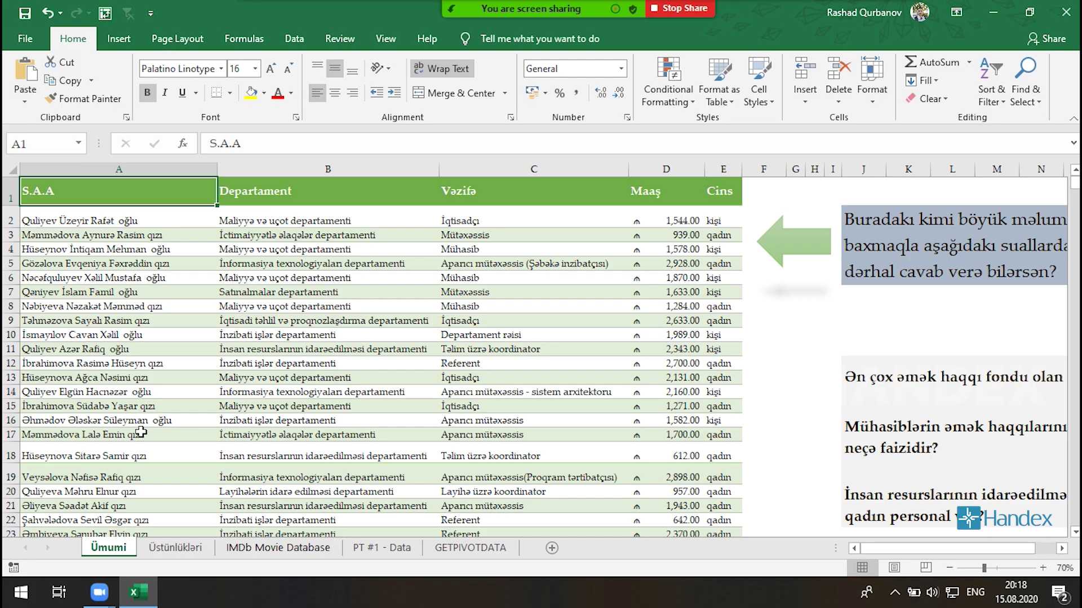
# Insert a PivotTable on a new worksheet with Vəzifə as the row field
pyautogui.hotkey('alt', 'n')
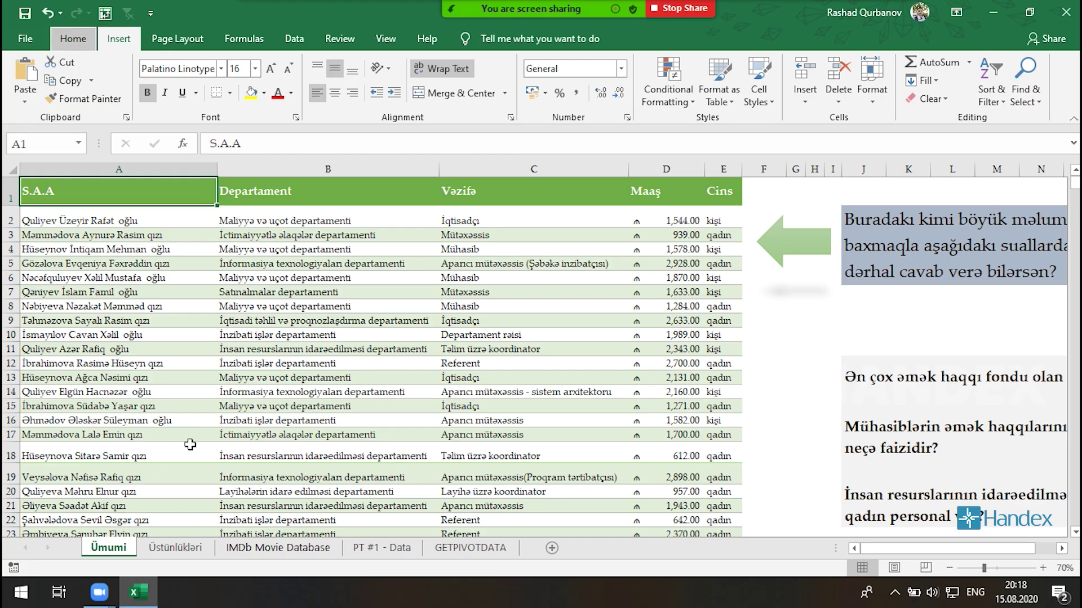
pyautogui.press('v')
pyautogui.press('Return')
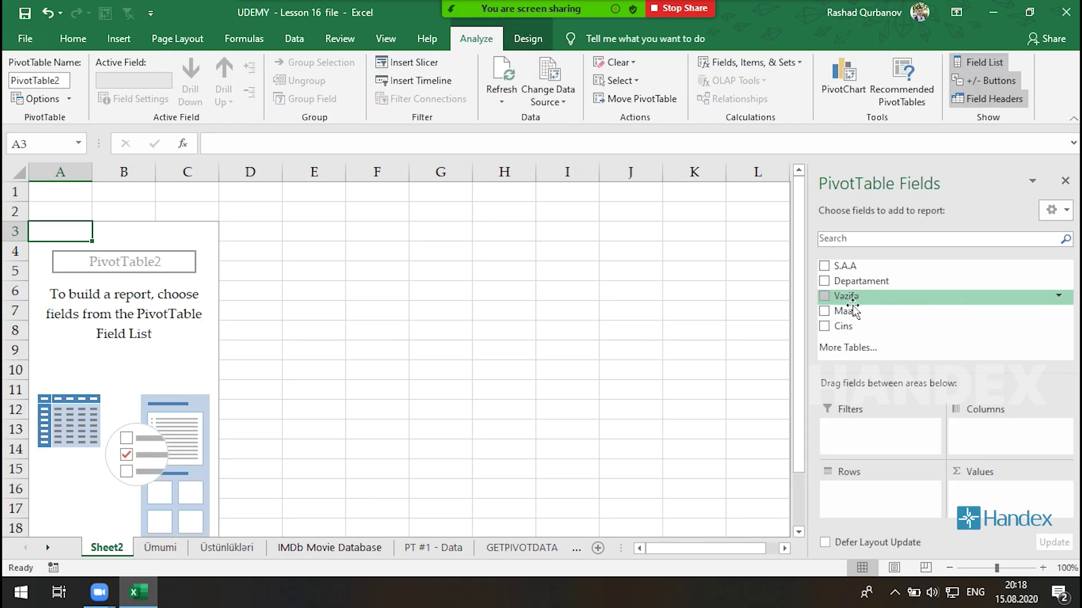
pyautogui.moveTo(853, 296)
pyautogui.mouseDown()
pyautogui.moveTo(882, 372)
pyautogui.moveTo(870, 493)
pyautogui.mouseUp()
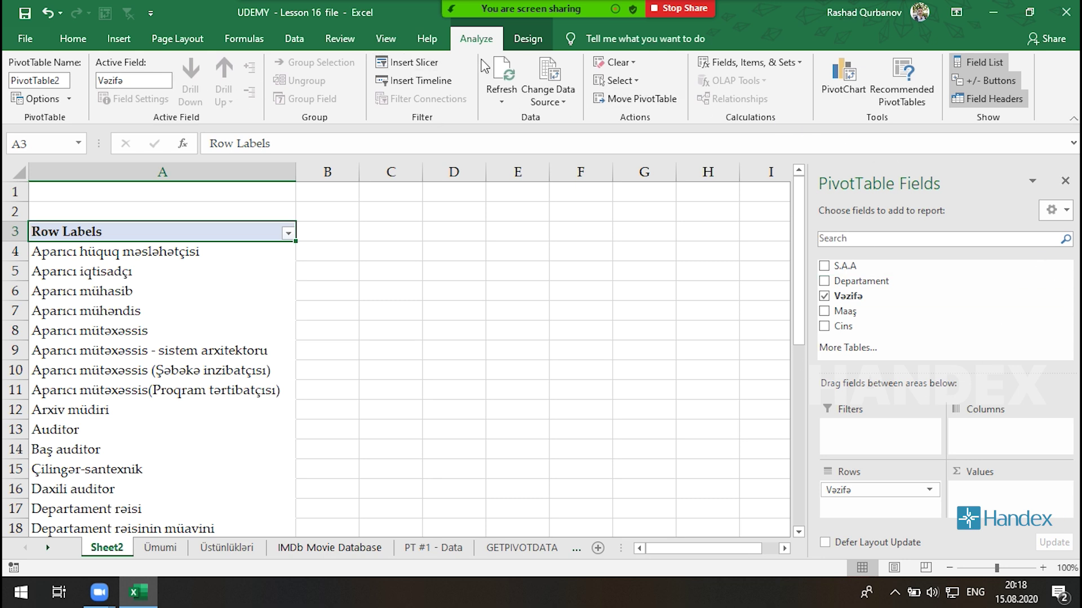
# Look over the PivotTable Design and Analyze ribbons and the Üstünlükləri sheet, then return to Sheet2
pyautogui.click(533, 42)
pyautogui.click(490, 37)
pyautogui.click(224, 548)
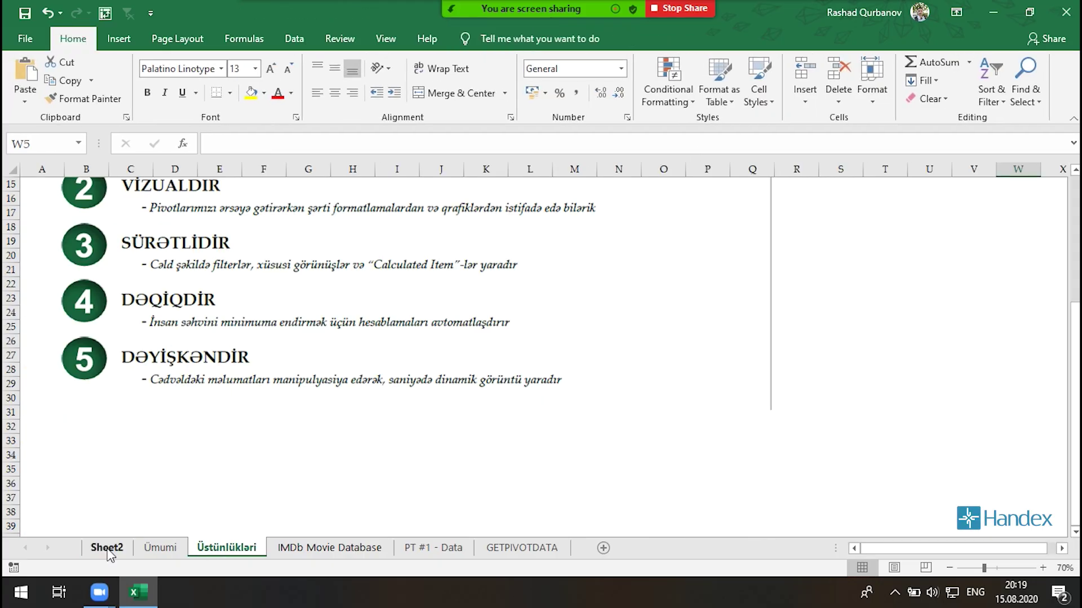
pyautogui.click(106, 547)
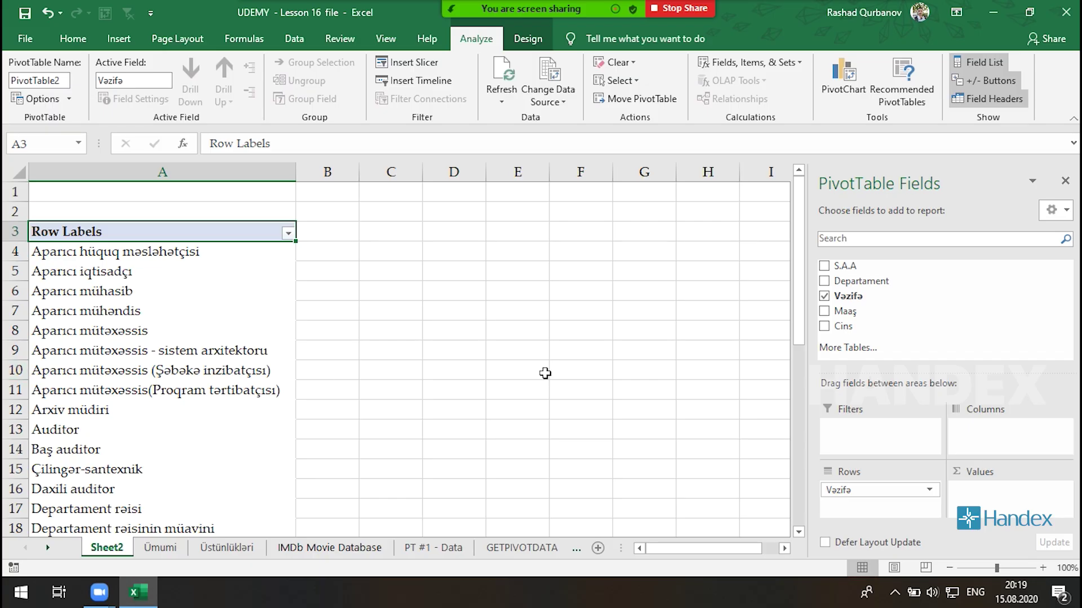
# Remove the Vəzifə count from Values and scroll the job-title list to check the 1216591 Grand Total
pyautogui.moveTo(846, 296); pyautogui.dragTo(988, 490)
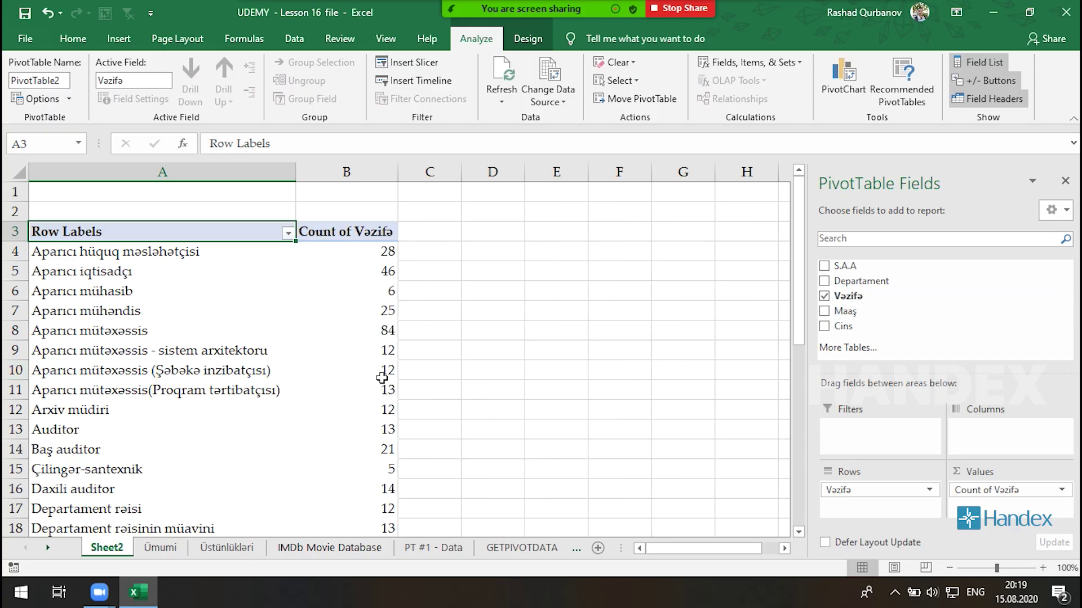
pyautogui.moveTo(983, 490)
pyautogui.mouseDown()
pyautogui.moveTo(866, 312)
pyautogui.moveTo(986, 496)
pyautogui.mouseUp()
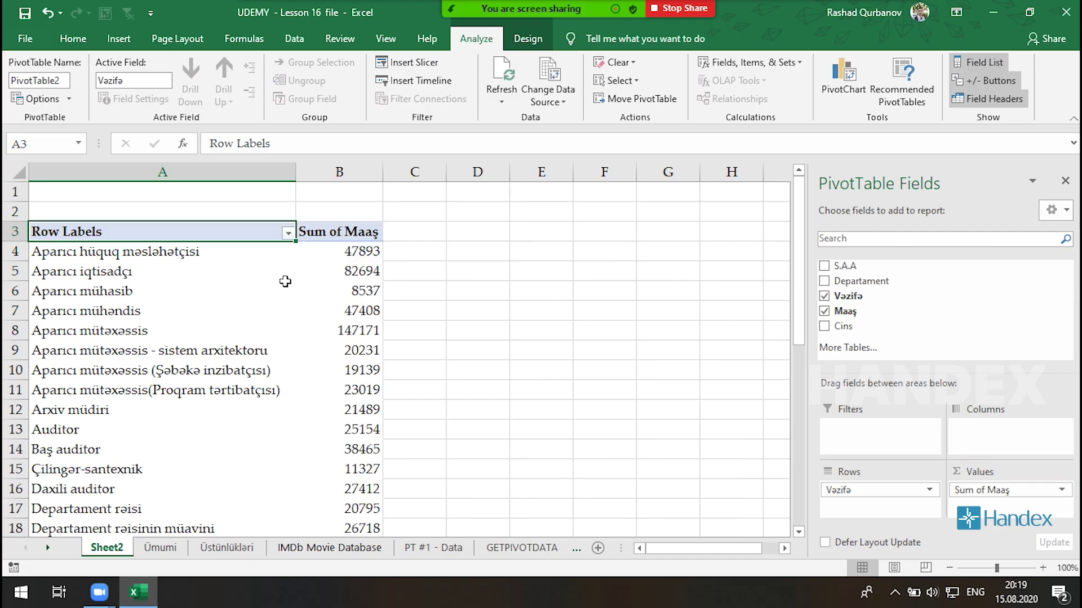
pyautogui.scroll(-3, 159, 431)
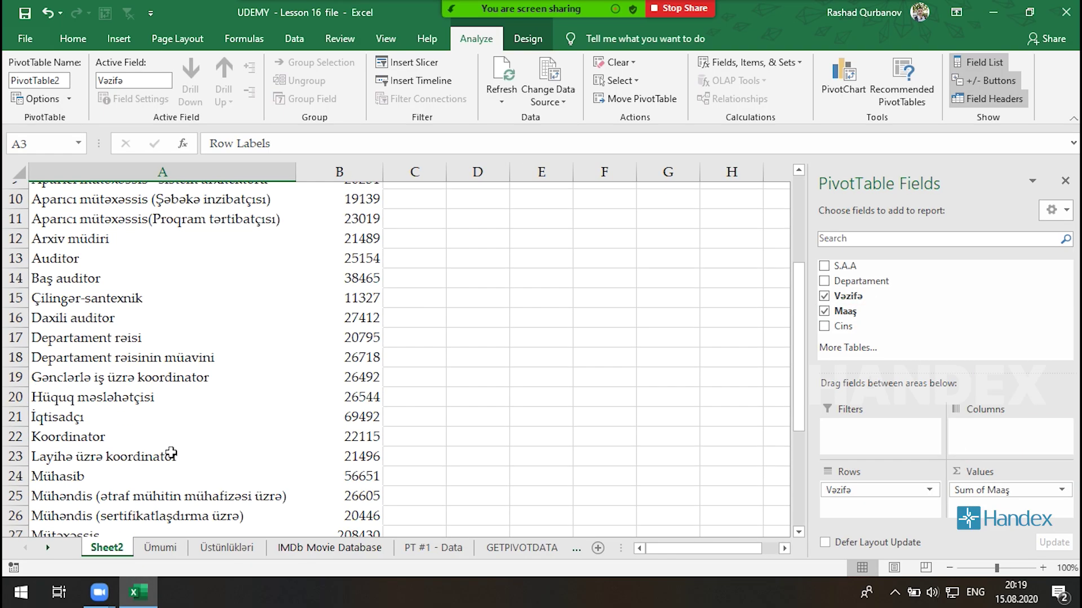
pyautogui.scroll(-3, 174, 450)
pyautogui.scroll(-1, 349, 467)
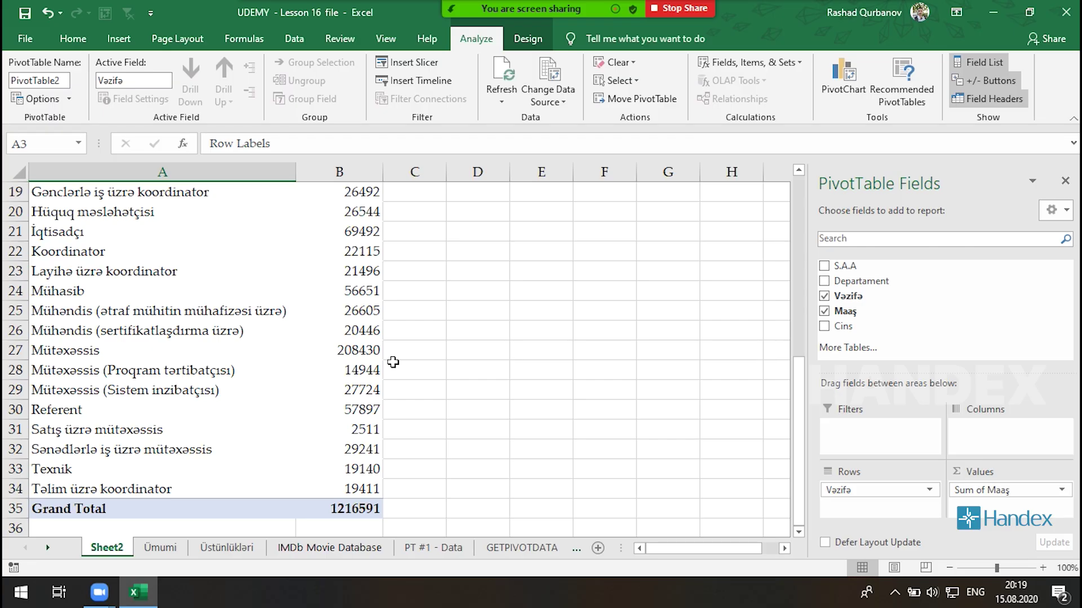
pyautogui.scroll(6, 393, 362)
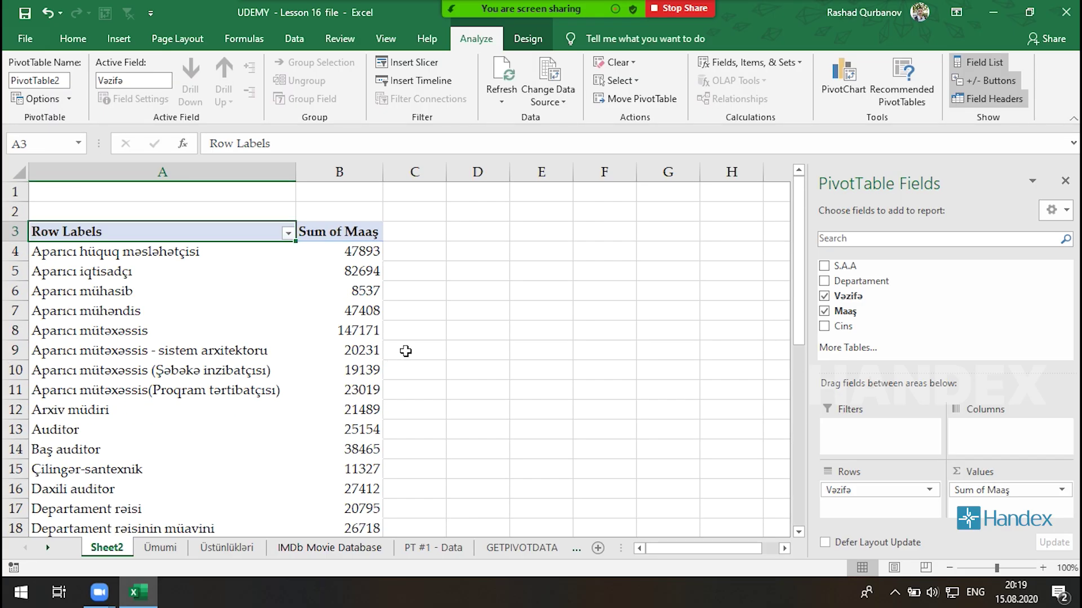